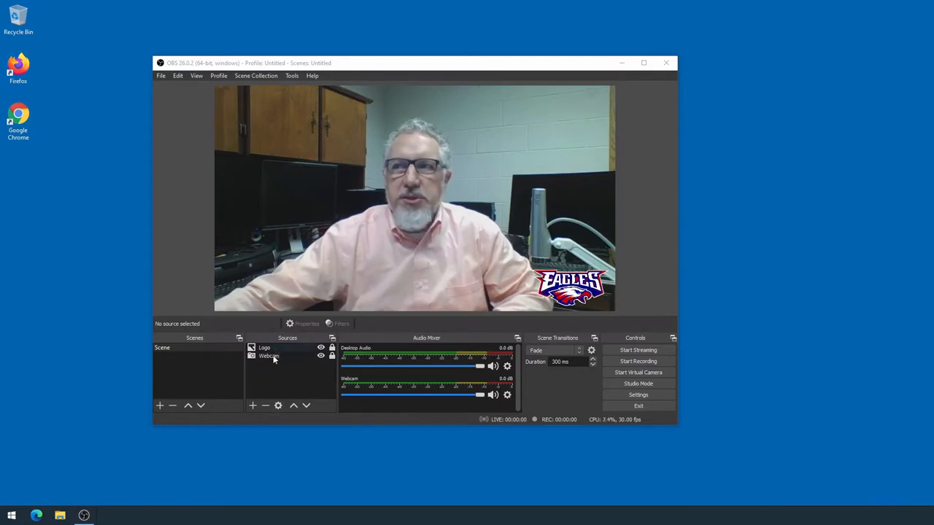
Create a new empty scene named 'Doc Cam' from the Scenes panel
click(174, 352)
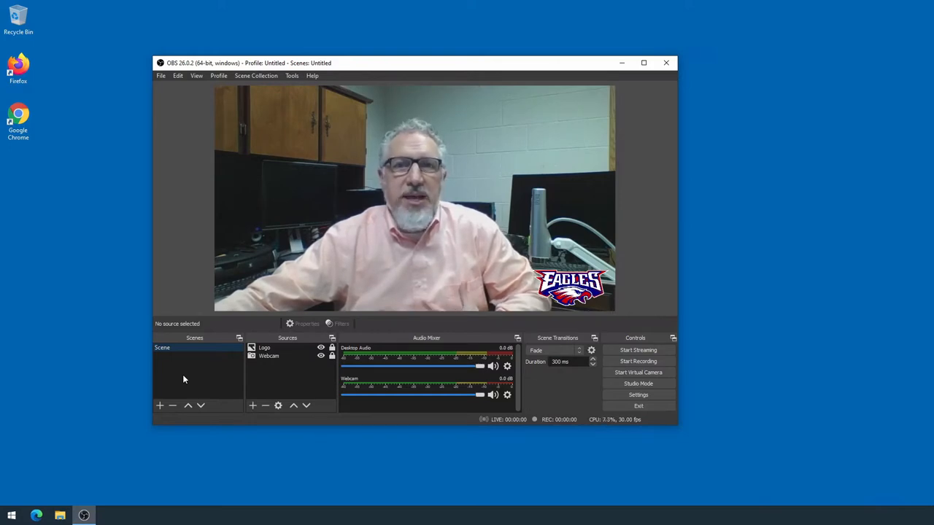
click(159, 407)
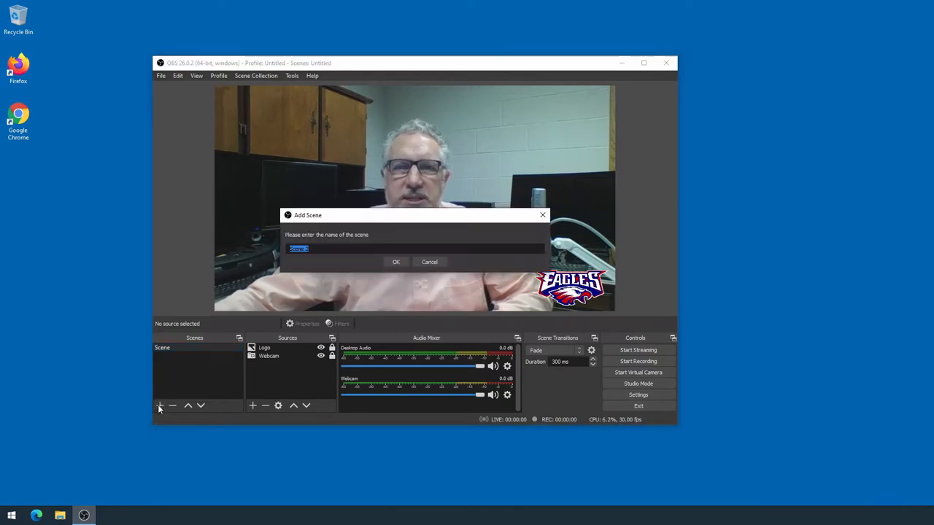
text(Doc )
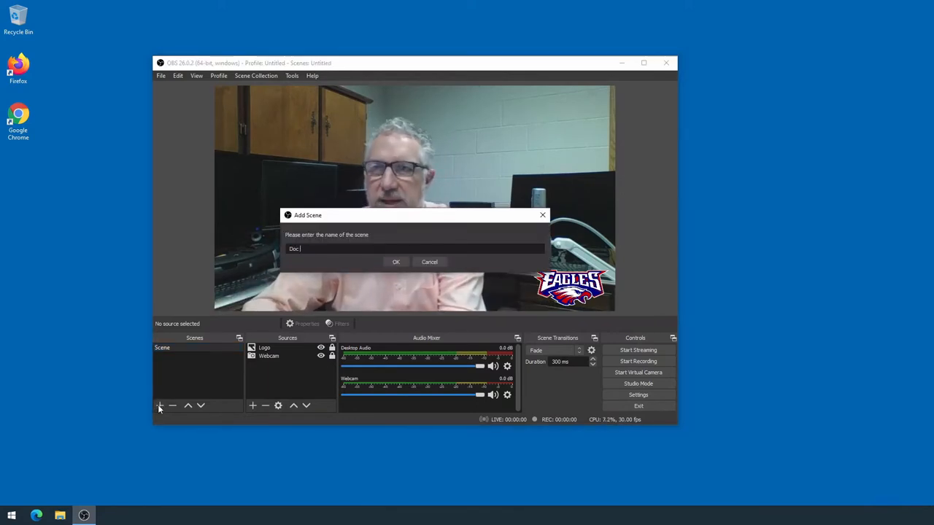
text(Cam)
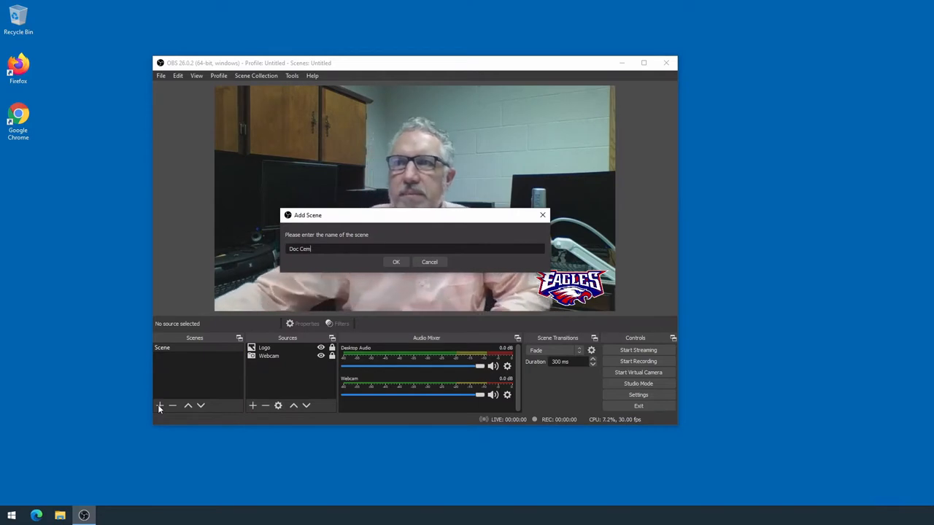
key(Return)
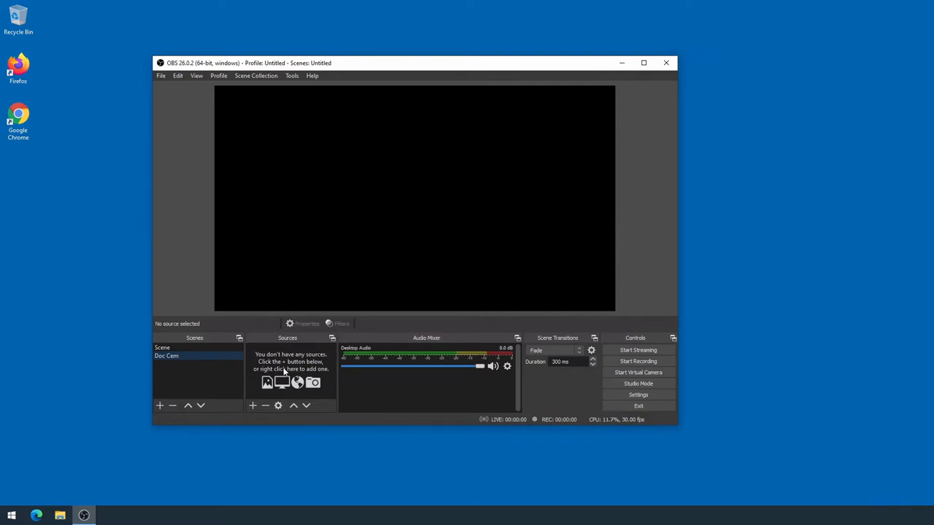
Add a Video Capture Device source named IPEVO using the IPEVO Point 2 View camera
click(251, 406)
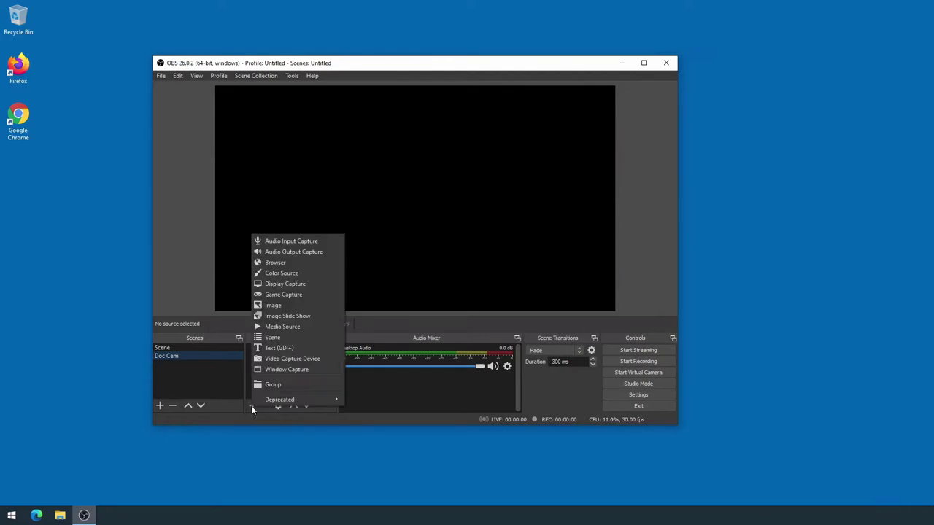
click(327, 360)
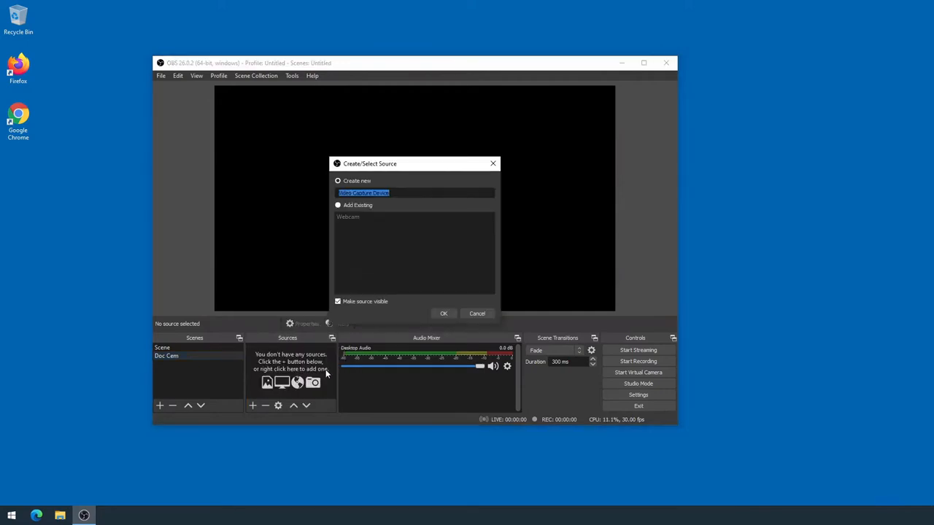
text(IPEVO)
click(443, 313)
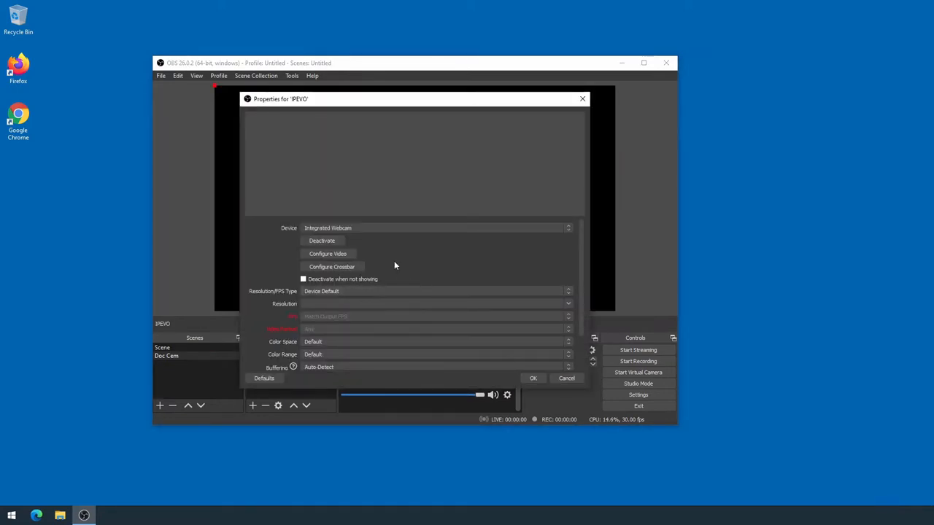
click(389, 228)
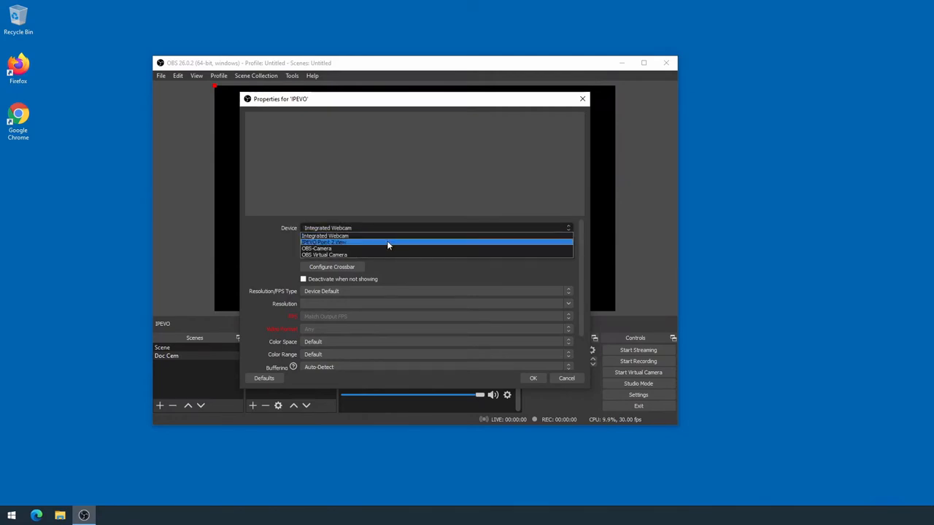
click(388, 242)
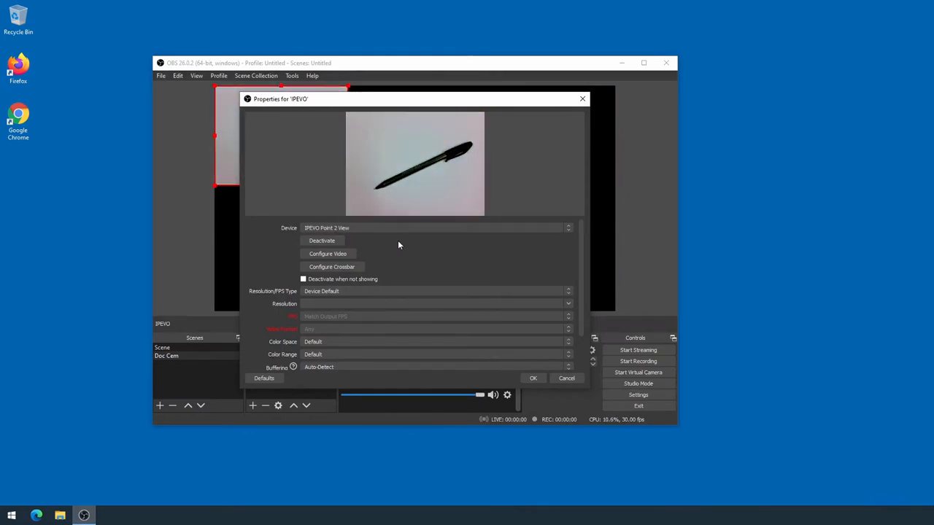
Accept the IPEVO source settings and stretch its image to fill the canvas
click(532, 378)
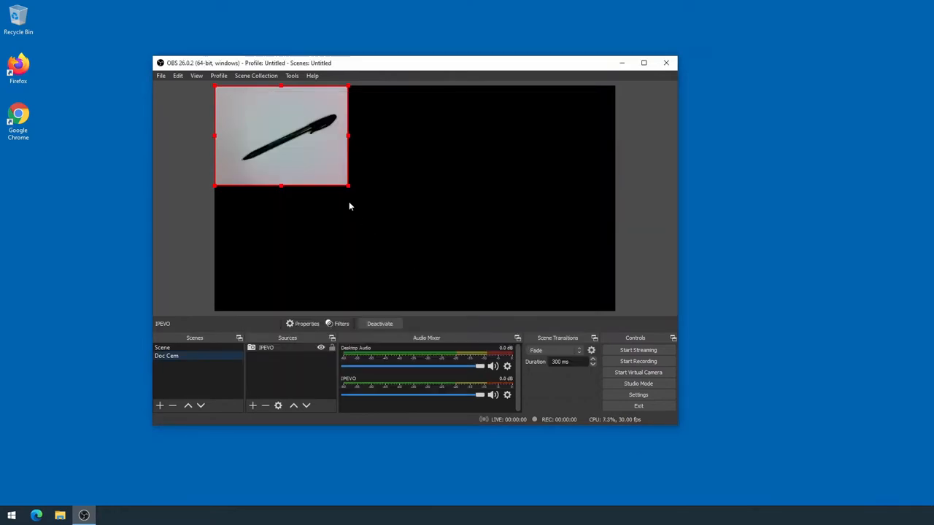
drag(349, 188, 612, 338)
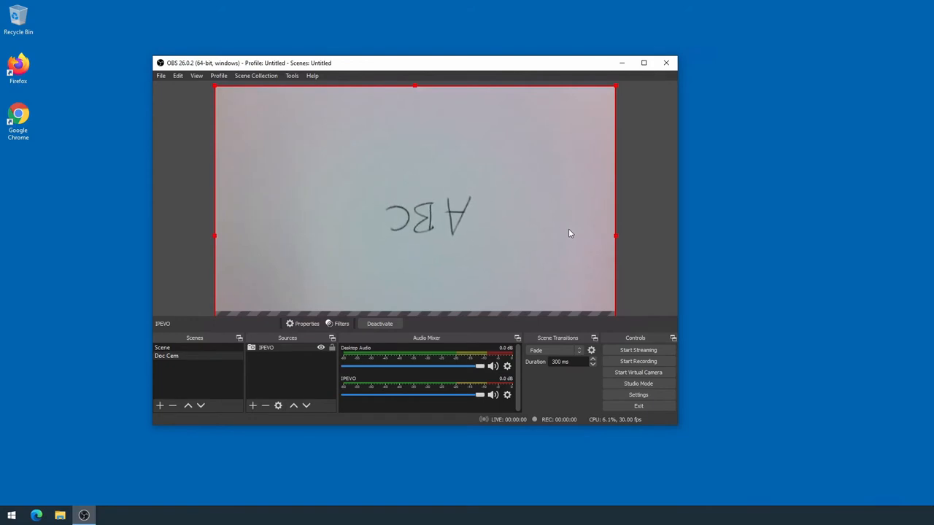
Rotate the IPEVO source 180 degrees via Transform so the handwriting reads upright
right_click(394, 173)
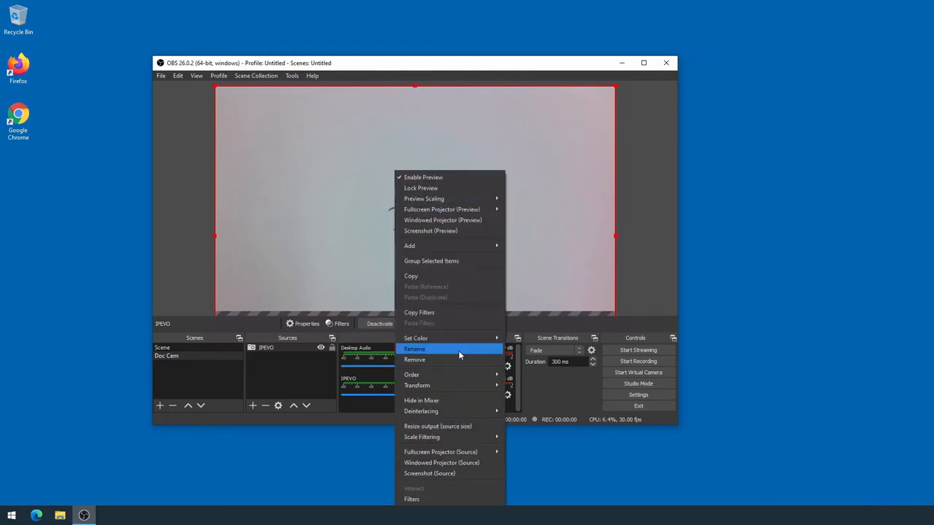
mouse_move(448, 385)
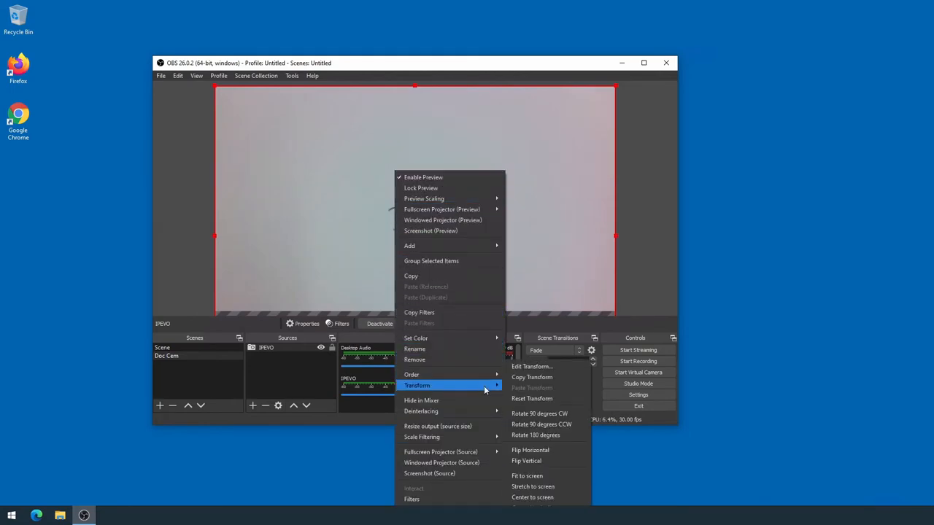
click(556, 438)
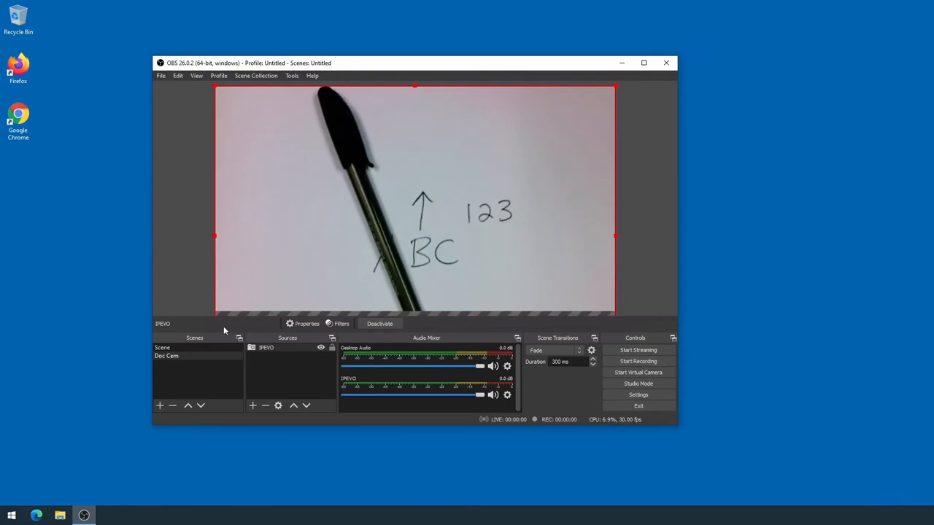
Switch to the original Scene, then back to Doc Cam to view the upright feed
click(181, 347)
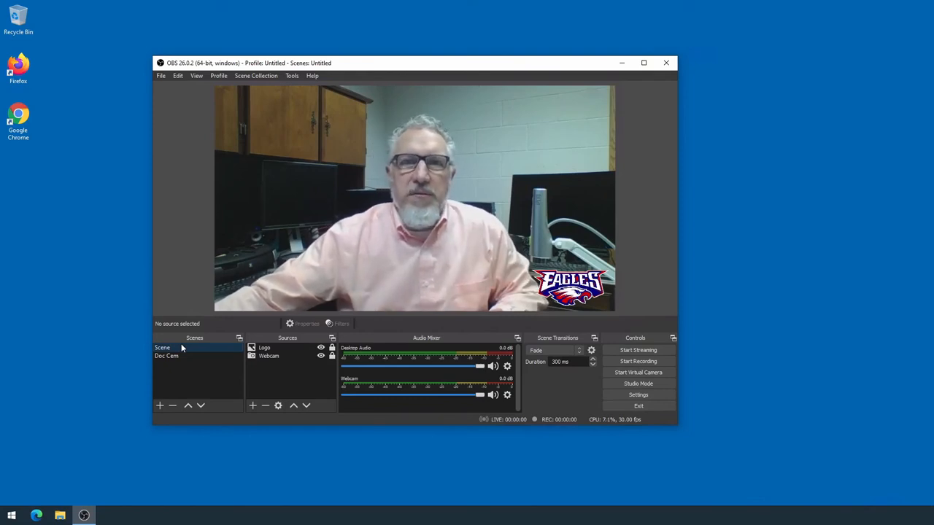
click(162, 357)
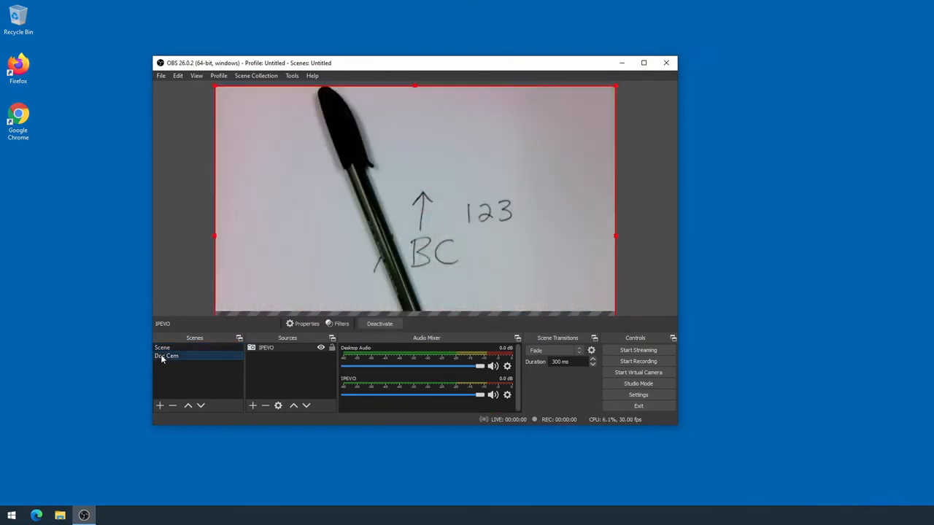